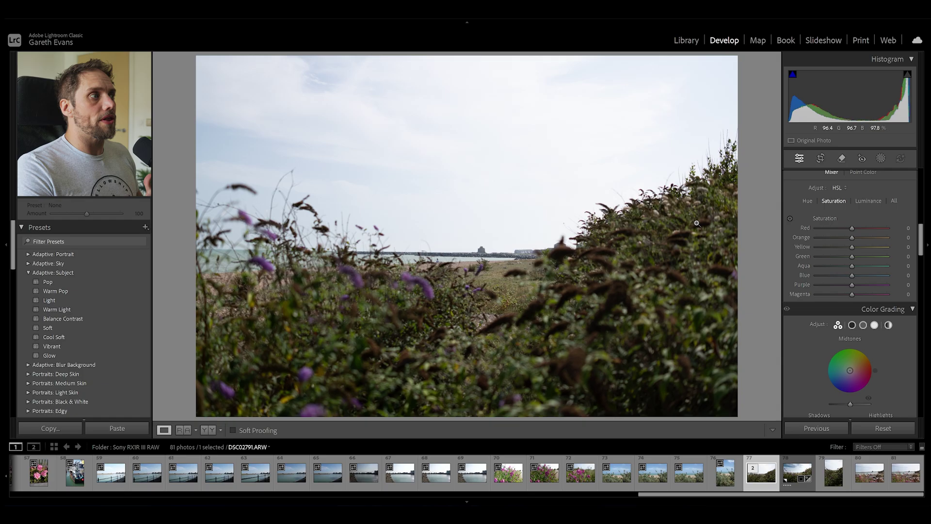
Step: Level the photo with Rotate -0.7 and correct its perspective with Vertical -26
scroll(787, 254, up, 10)
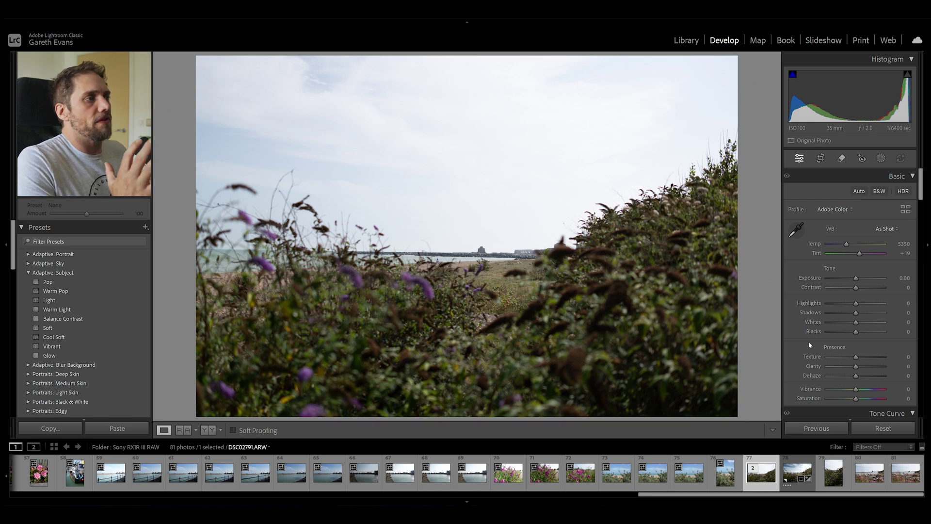
scroll(808, 341, down, 10)
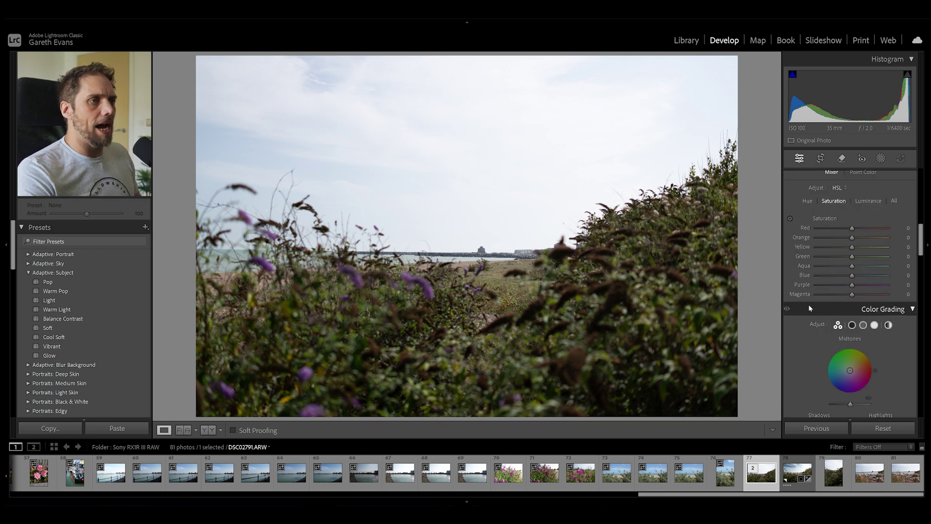
scroll(808, 311, down, 6)
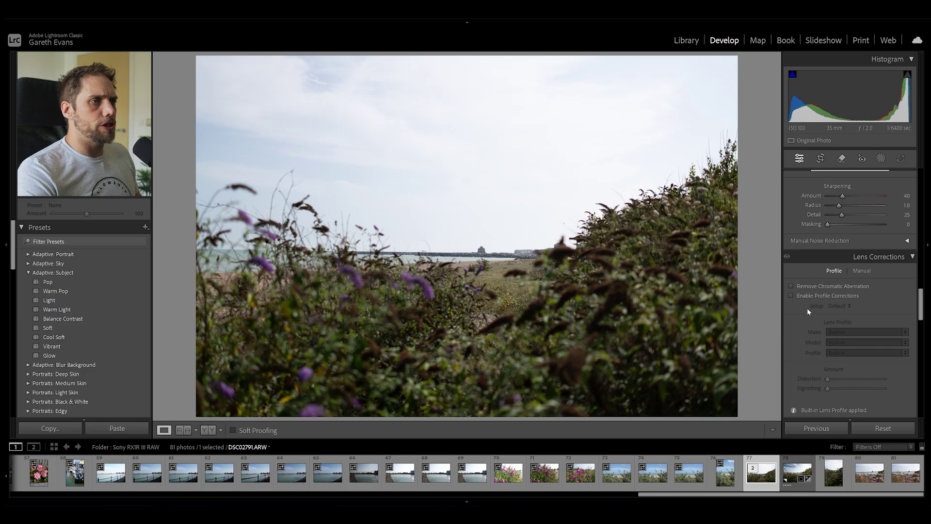
drag(856, 310, 855, 314)
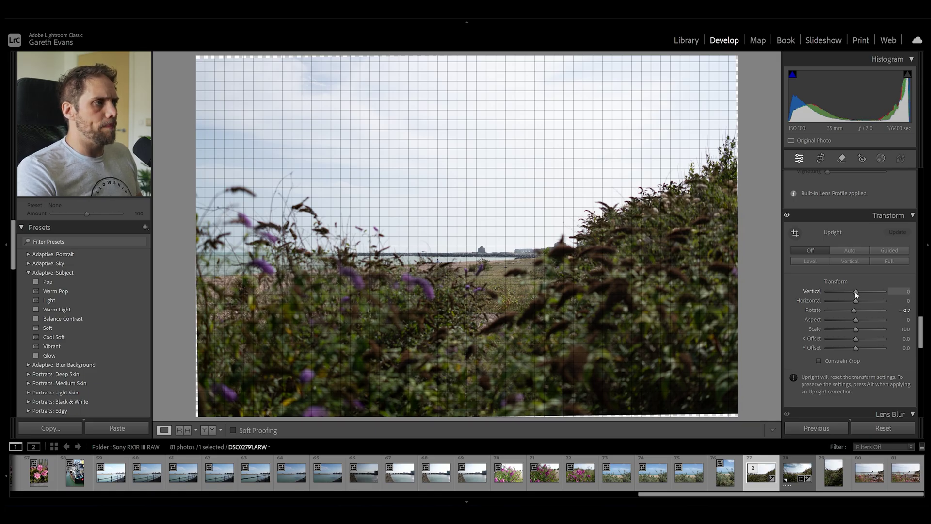
mouse_move(856, 294)
mouse_down()
mouse_move(842, 292)
mouse_move(872, 296)
mouse_move(845, 294)
mouse_move(861, 295)
mouse_move(853, 299)
mouse_up()
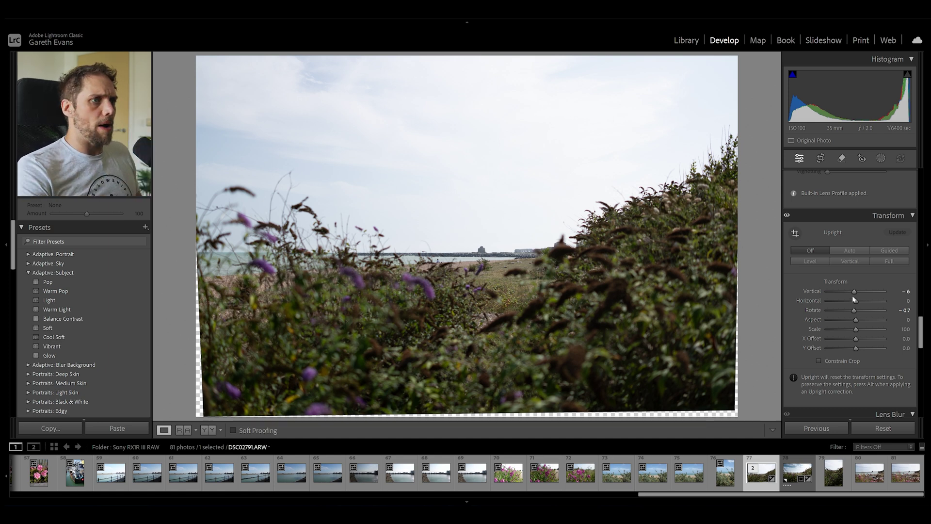
mouse_move(853, 298)
mouse_down()
mouse_move(840, 299)
mouse_move(868, 296)
mouse_move(849, 295)
mouse_up()
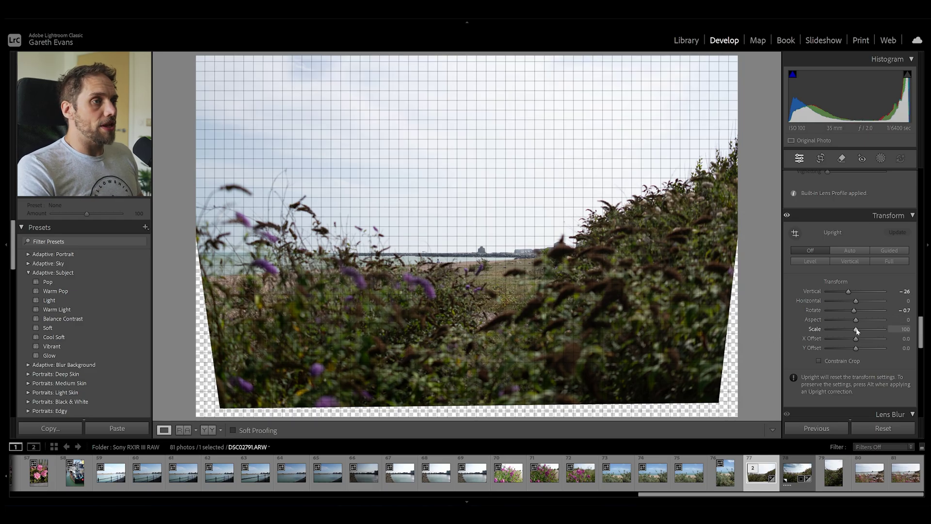
Step: Scale the photo to 115 and set X Offset -0.9 and Y Offset +3.4
drag(857, 329, 854, 340)
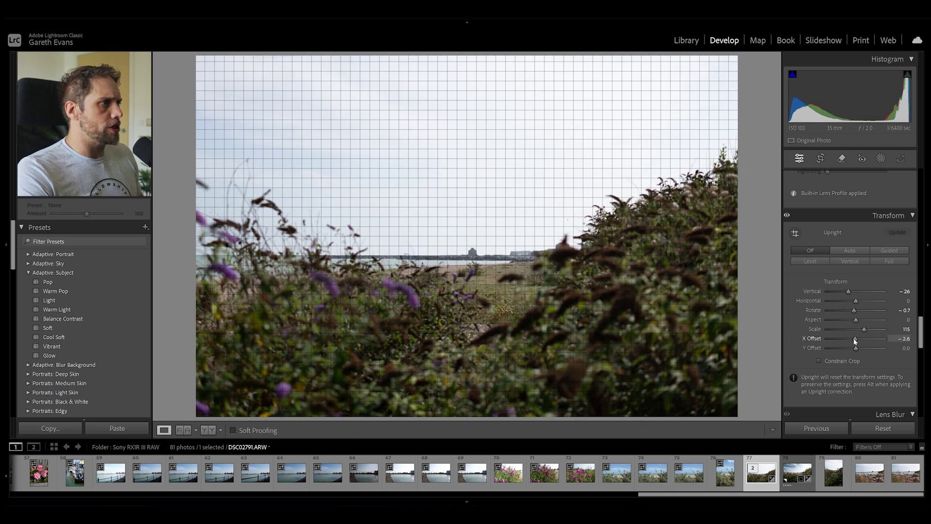
double_click(854, 340)
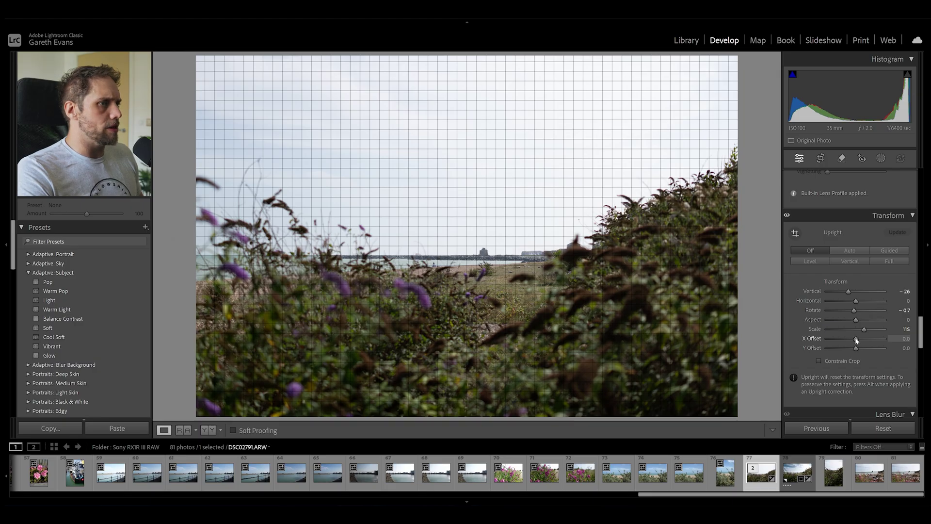
drag(856, 339, 853, 350)
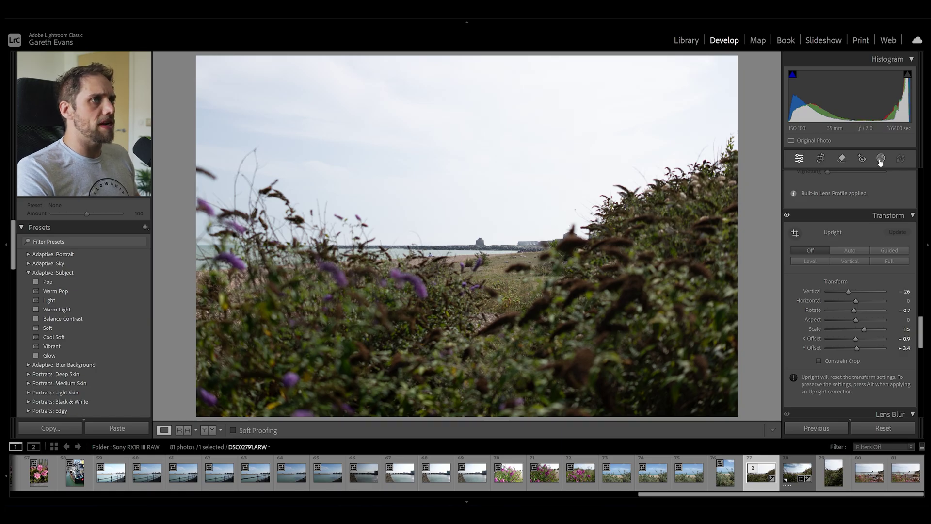
Step: Set Highlights -40, Contrast and Shadows +6, Texture +5, Clarity +9, Vibrance +17, Saturation +4
scroll(796, 315, up, 10)
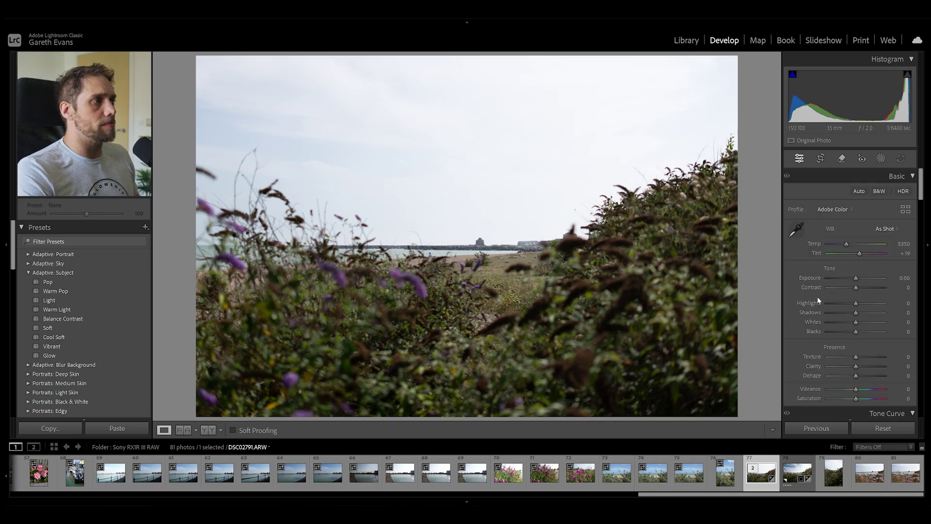
scroll(819, 301, down, 3)
drag(855, 245, 858, 215)
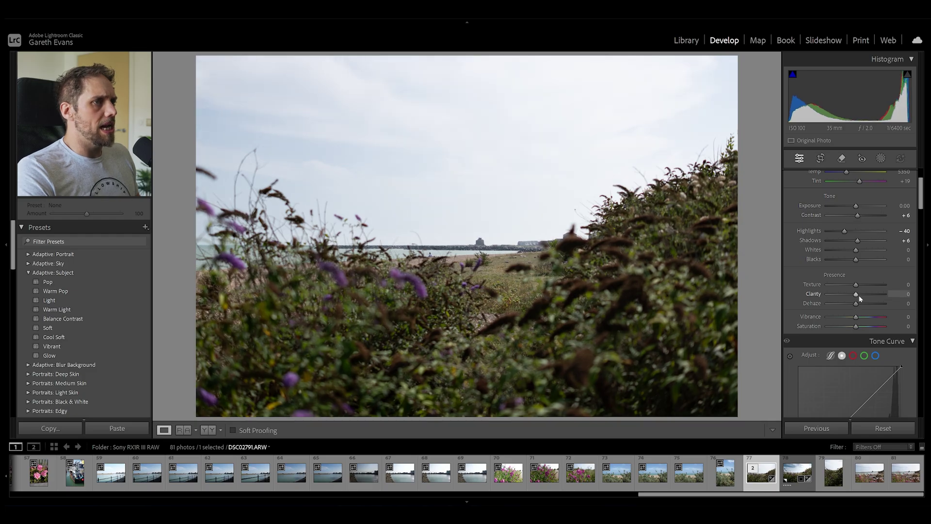
drag(858, 298, 860, 320)
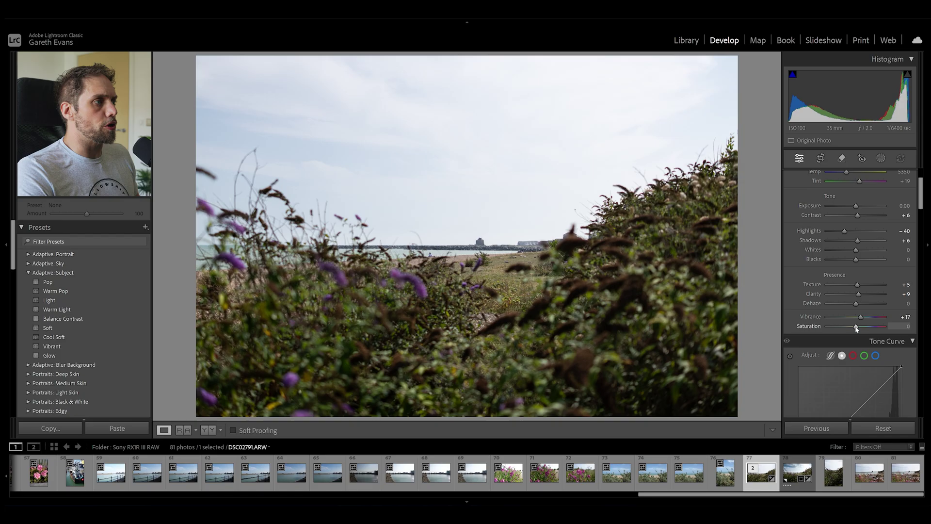
drag(856, 328, 858, 328)
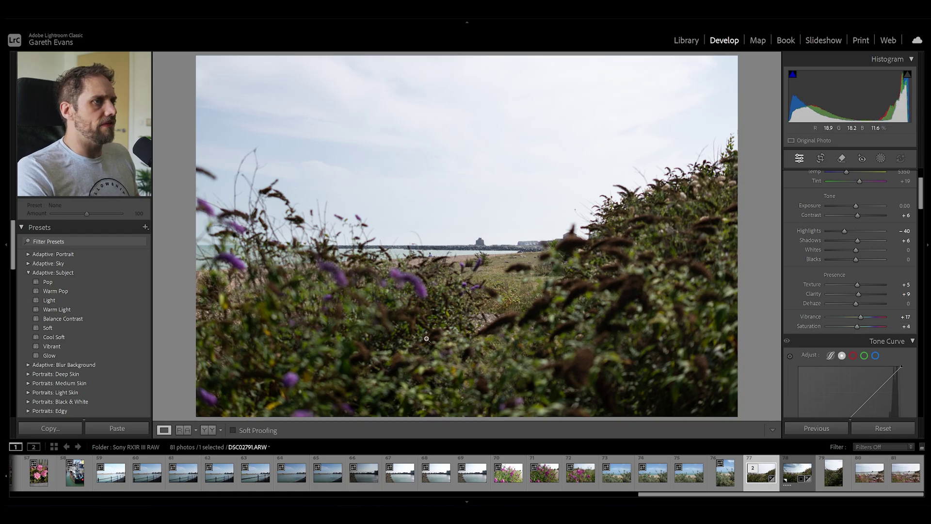
scroll(826, 322, up, 3)
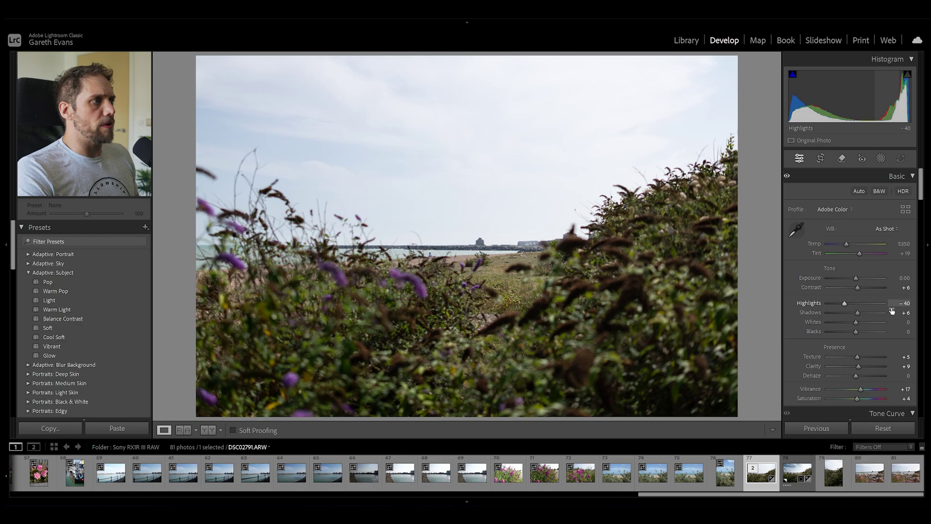
Step: Create Mask 1 as a top-down linear gradient combined with an inverted sky selection
click(880, 158)
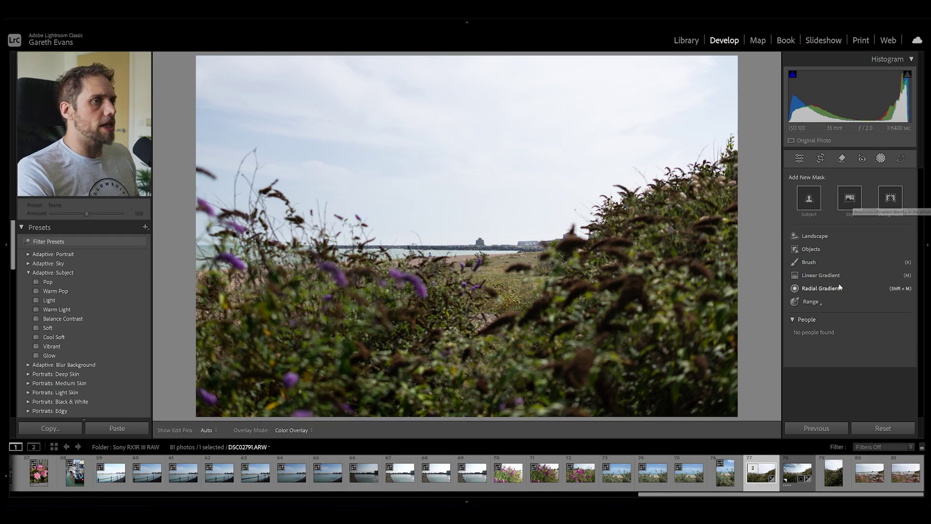
click(824, 275)
drag(490, 54, 479, 373)
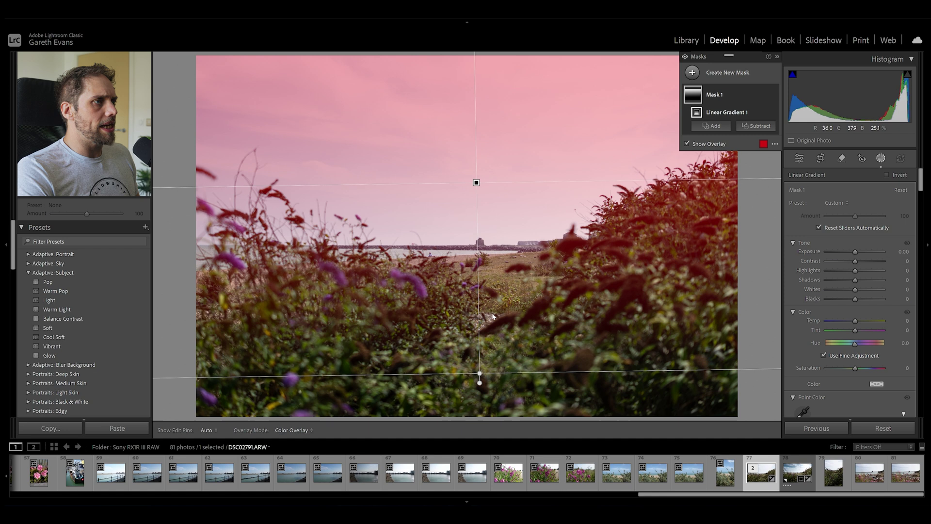
right_click(735, 98)
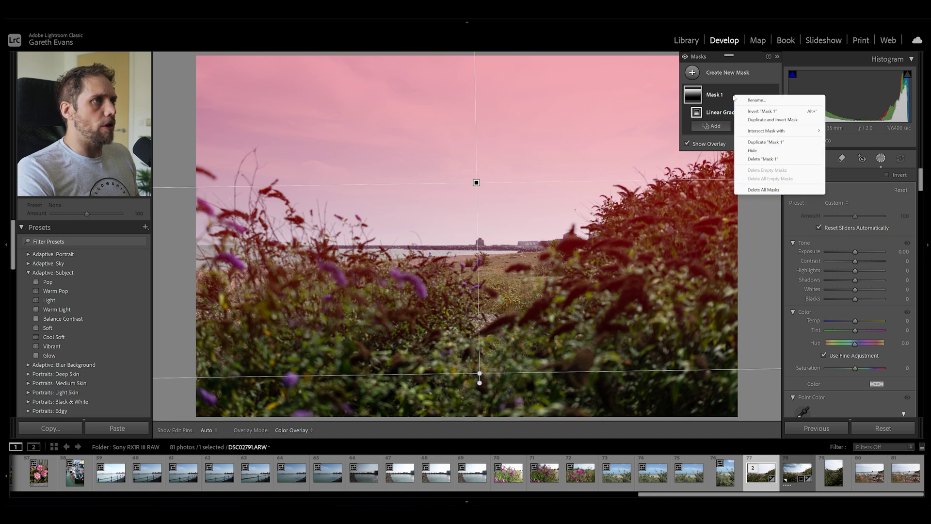
mouse_move(815, 131)
click(868, 141)
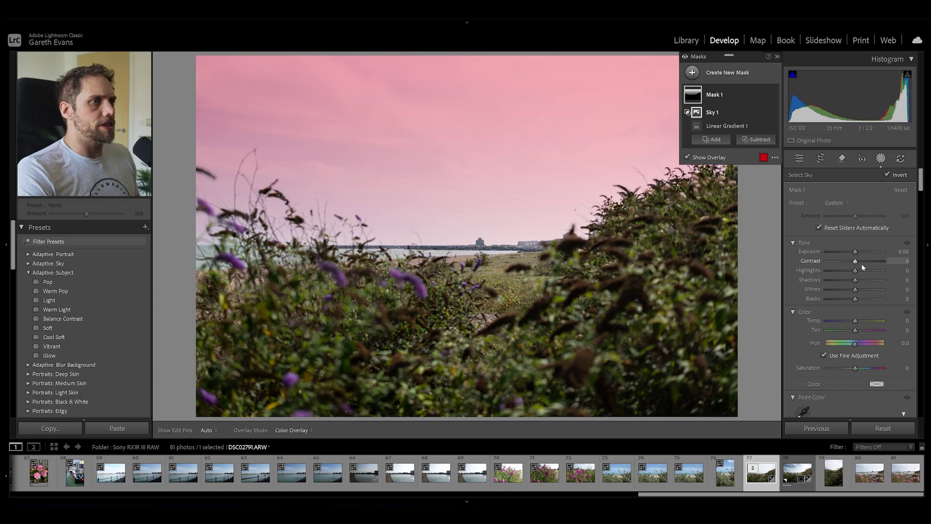
Step: Give Mask 1 Exposure -0.40, Contrast 26, Highlights -10, Whites 7 and Blacks -38
scroll(823, 271, down, 10)
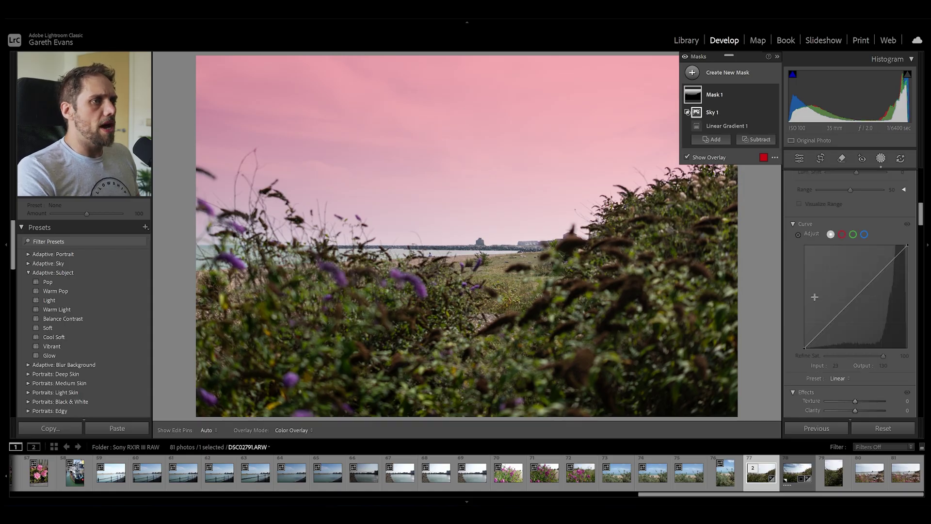
scroll(817, 310, down, 3)
drag(855, 345, 862, 346)
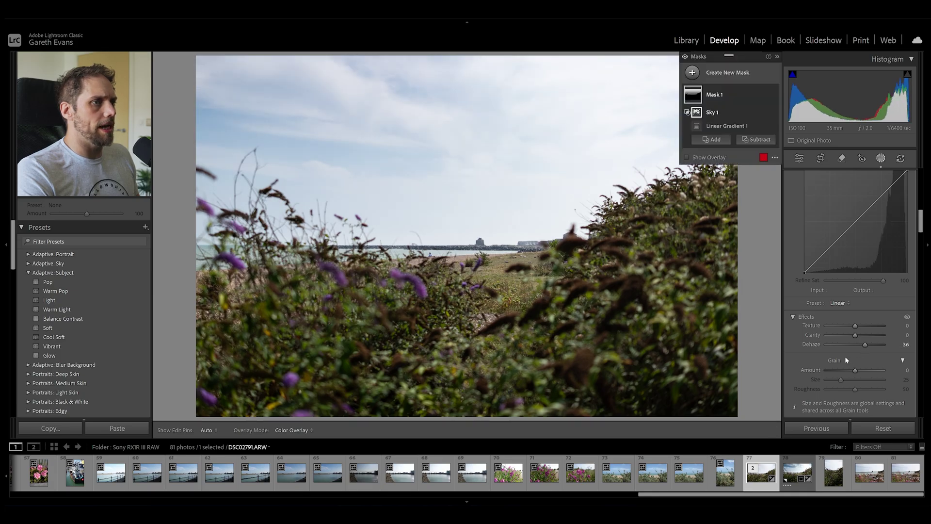
scroll(825, 360, up, 10)
drag(855, 252, 851, 254)
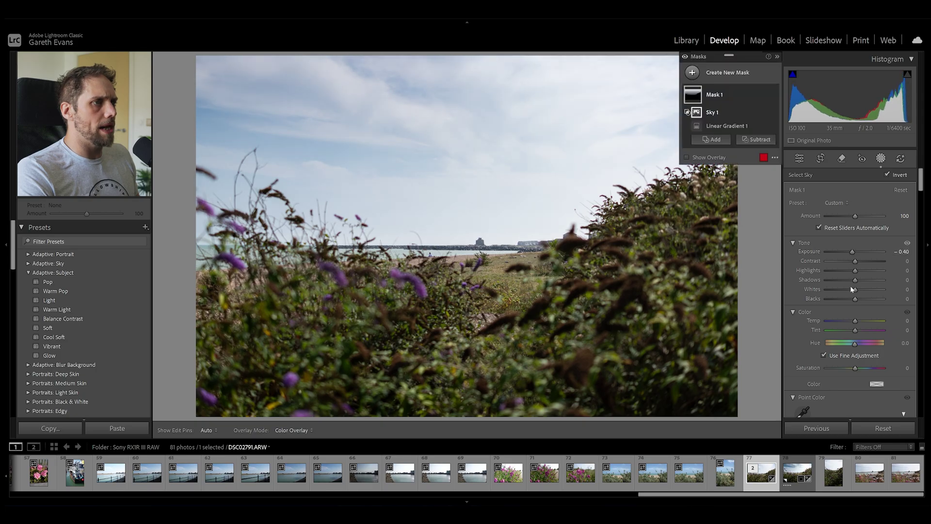
drag(847, 301, 852, 270)
drag(855, 261, 863, 262)
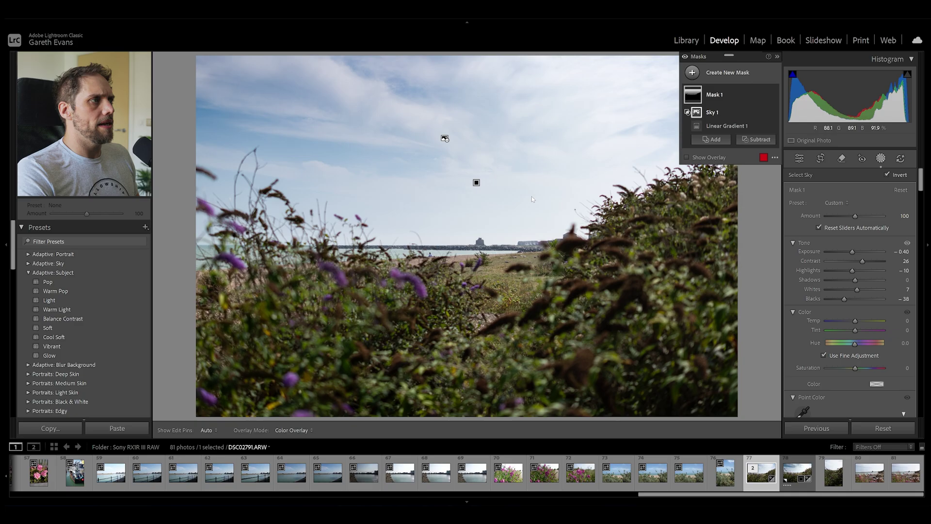
Step: Add a Color Range mask sampled from the blue sky, refined to 18
click(734, 74)
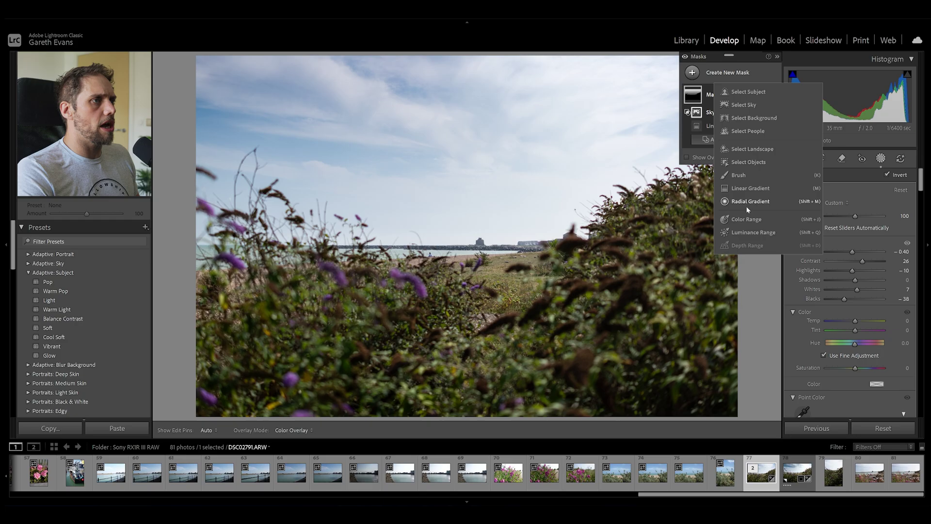
click(752, 220)
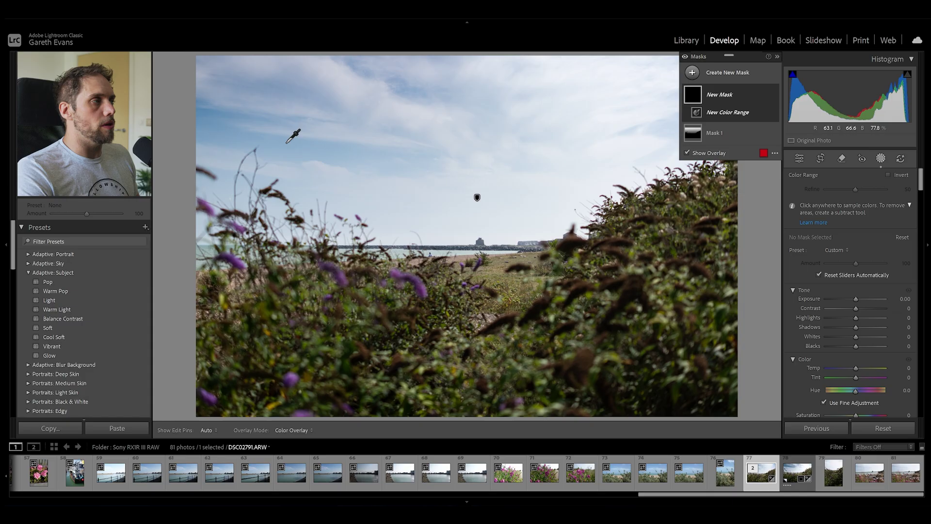
drag(284, 144, 311, 153)
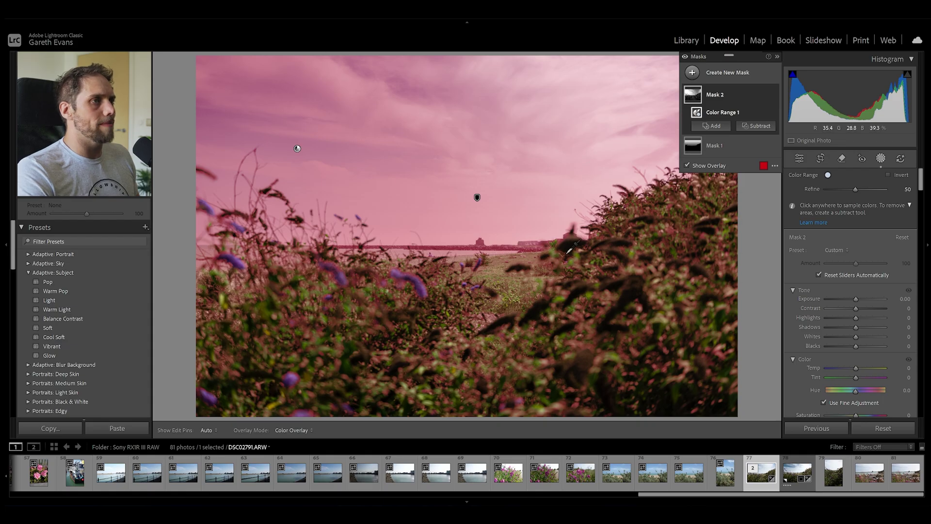
drag(856, 191, 837, 191)
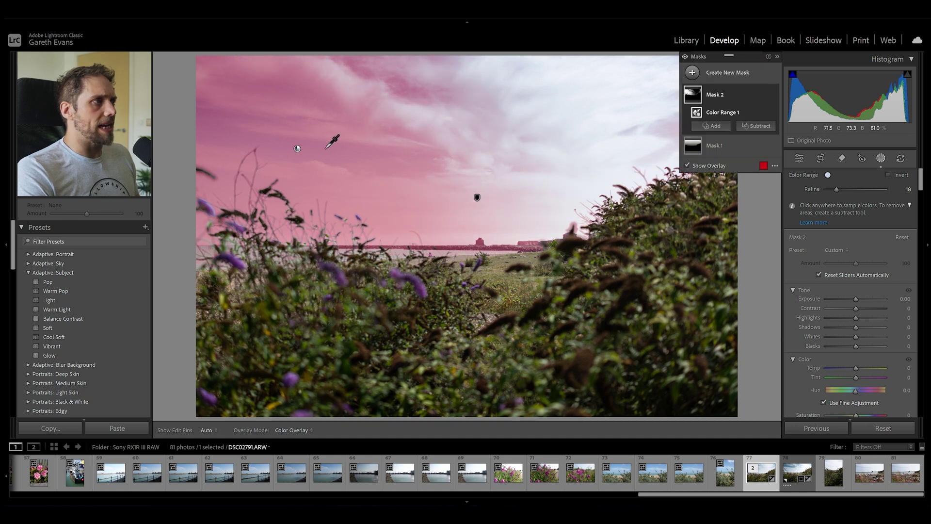
Step: Give the sky mask Exposure -0.28, Contrast 27, Whites 14, Blacks -39, Saturation -12, Dehaze 12
mouse_move(856, 308)
mouse_down()
mouse_move(863, 308)
mouse_move(851, 297)
mouse_up()
drag(855, 345, 858, 318)
scroll(824, 344, down, 3)
scroll(808, 341, down, 5)
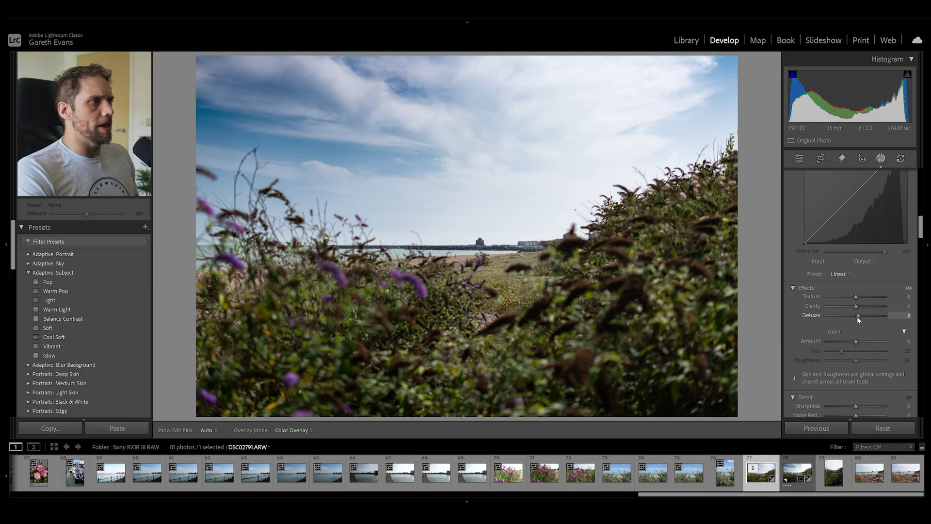
key(shift+w)
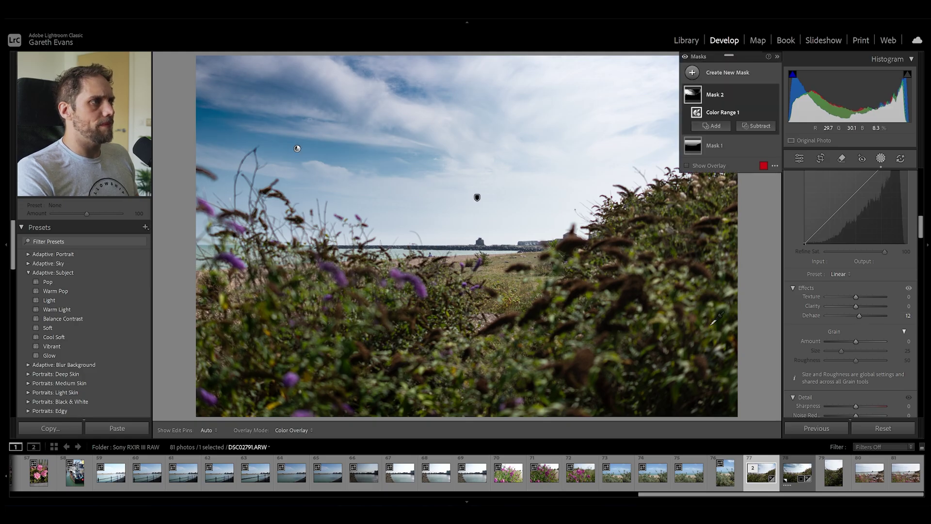
scroll(800, 357, up, 5)
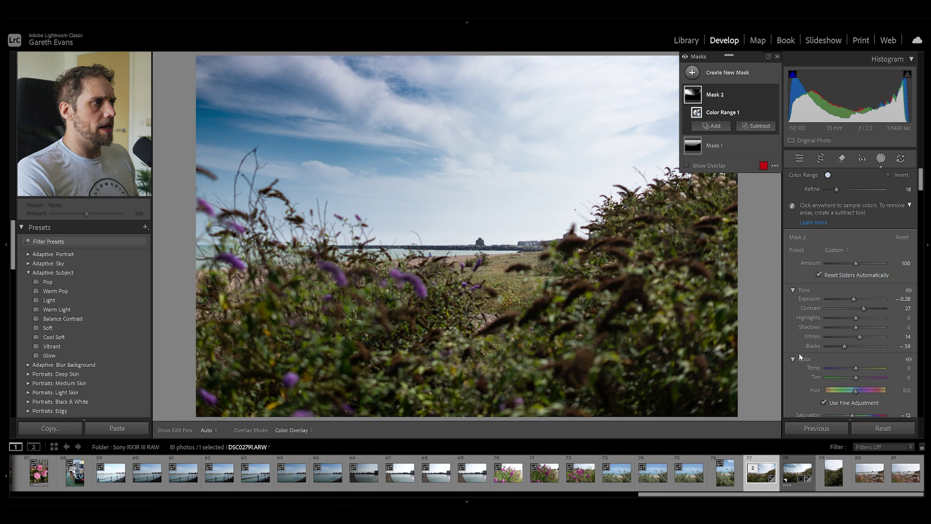
Step: Add Mask 3, a linear gradient rising from the bottom edge, at Exposure -0.84
click(727, 72)
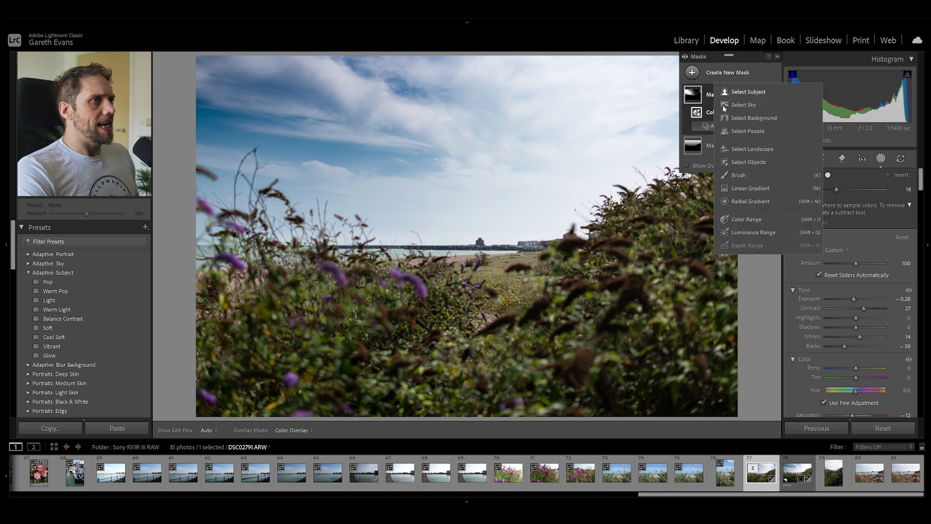
click(735, 189)
key(m)
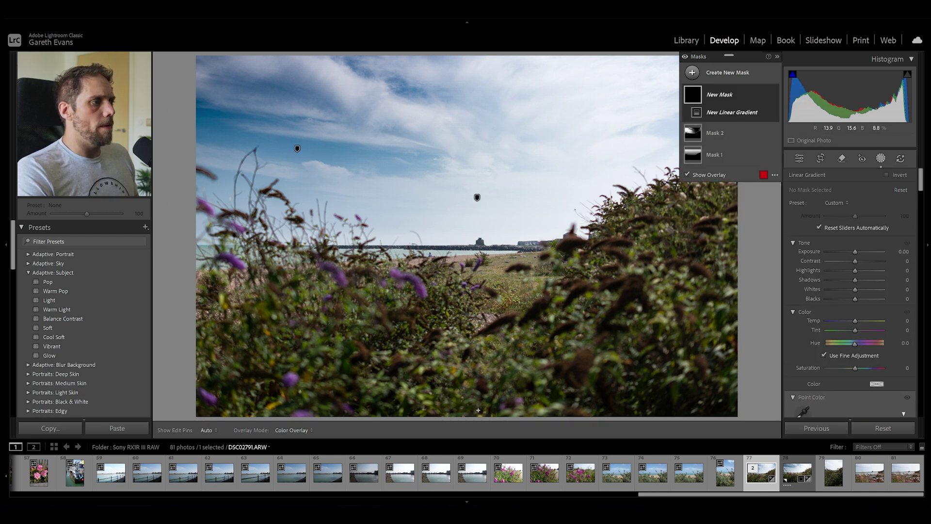
drag(478, 410, 482, 203)
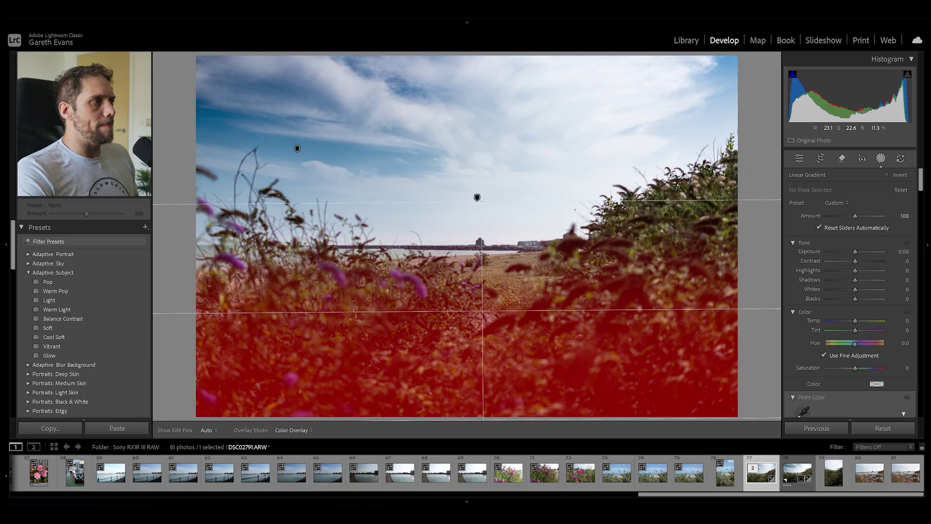
drag(482, 312, 483, 369)
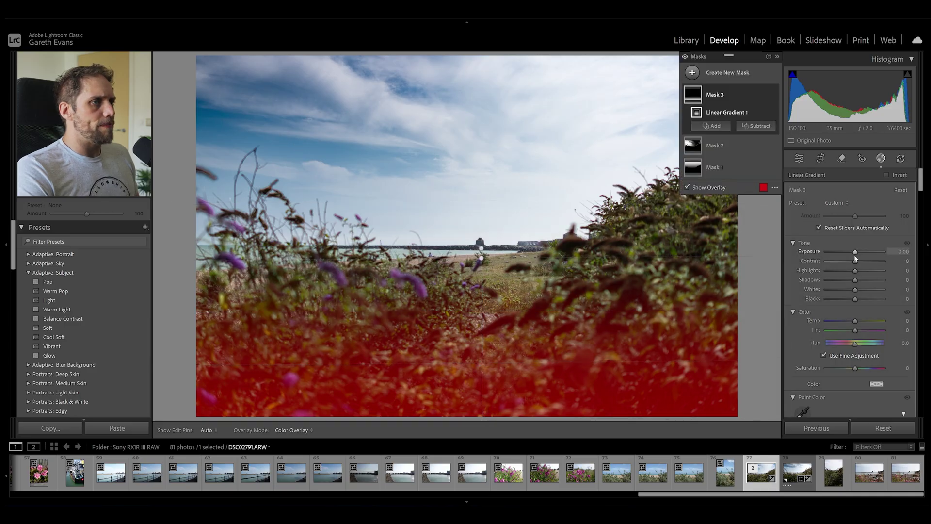
drag(854, 253, 849, 252)
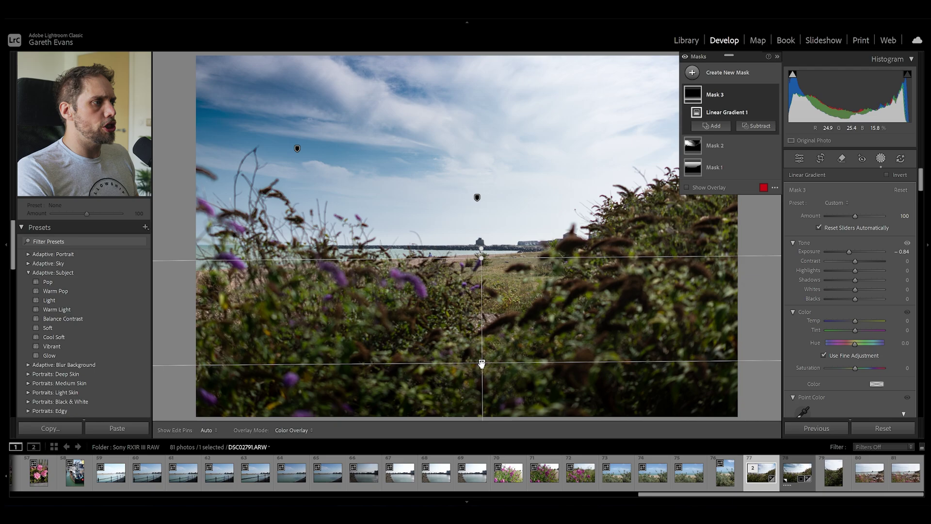
drag(482, 362, 484, 362)
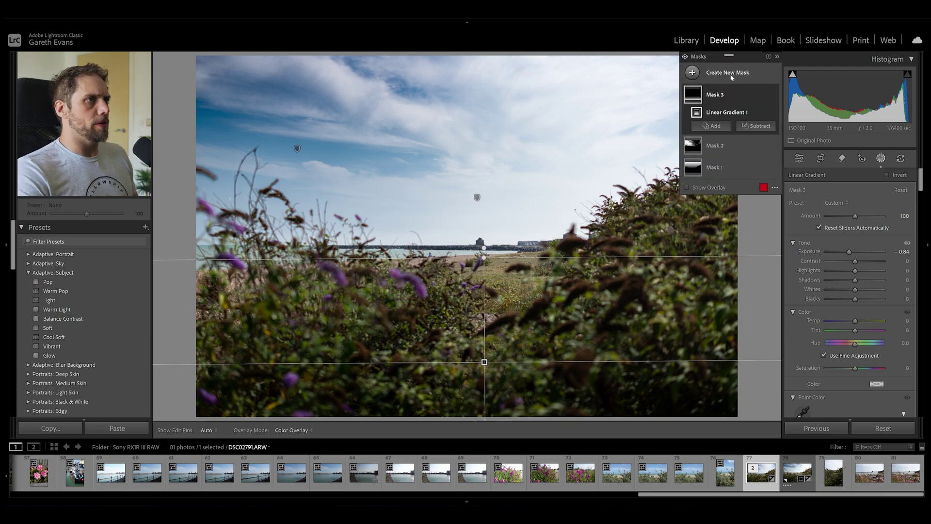
Step: Add an enlarged radial gradient across the horizon at Exposure +0.43, then close masking
click(692, 72)
click(759, 201)
drag(429, 232, 727, 281)
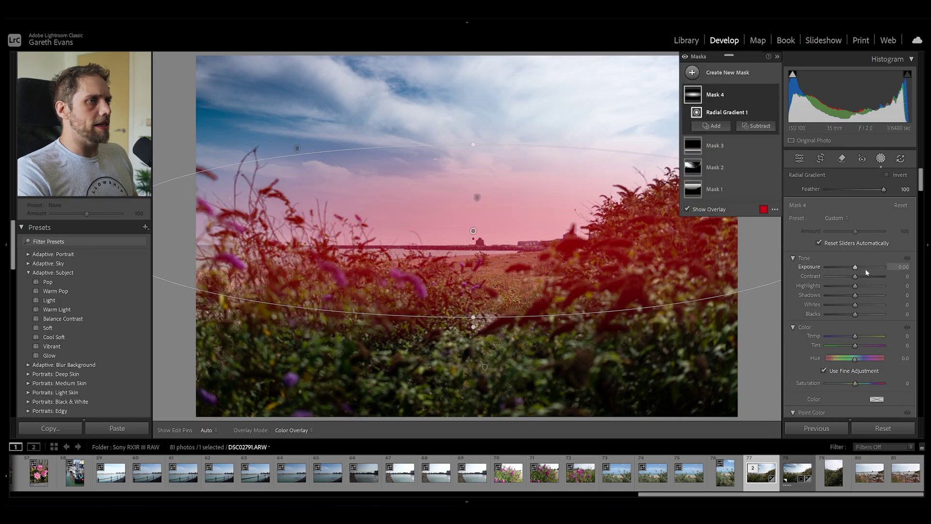
drag(854, 267, 858, 267)
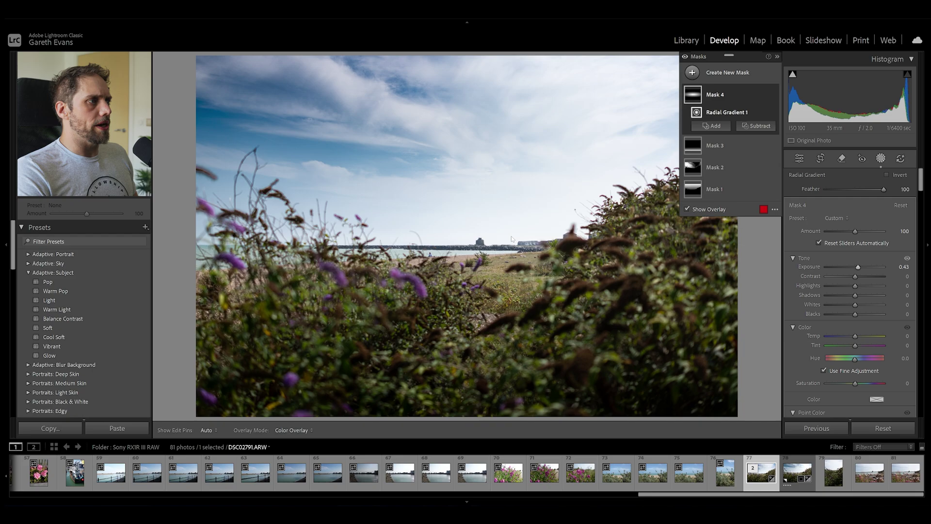
drag(473, 317, 473, 344)
click(799, 159)
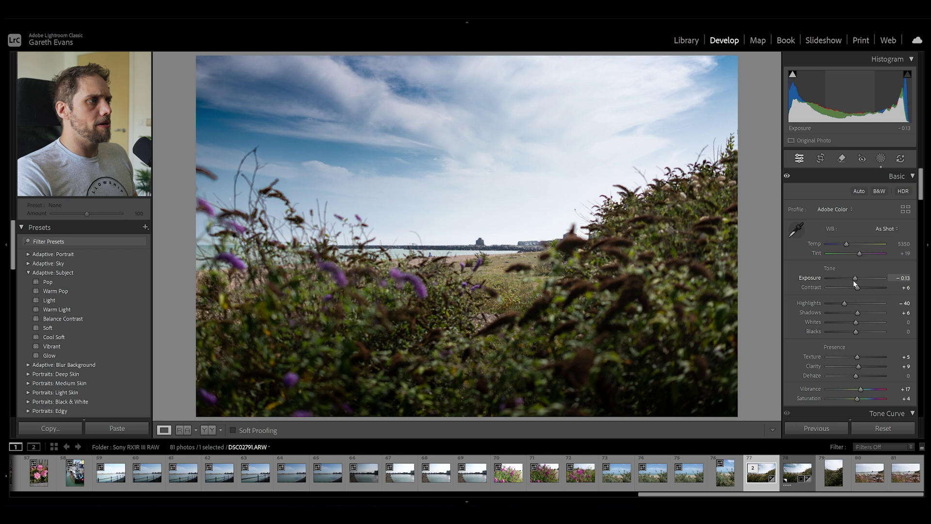
Step: Set global Exposure to -0.17 and Contrast to +11, then reopen the masks
drag(853, 280, 853, 280)
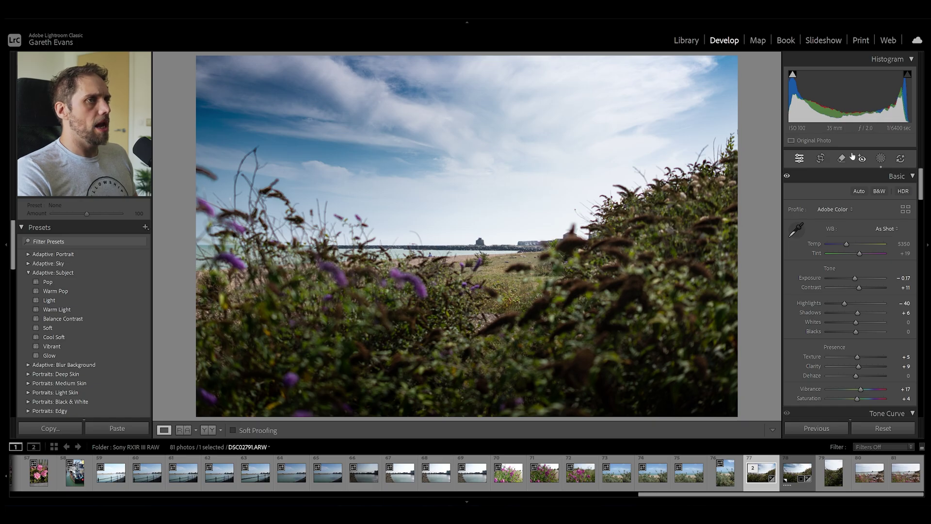
click(881, 159)
Step: Add Mask 5 as a diagonal linear gradient toward the upper right at Exposure +0.43
click(718, 73)
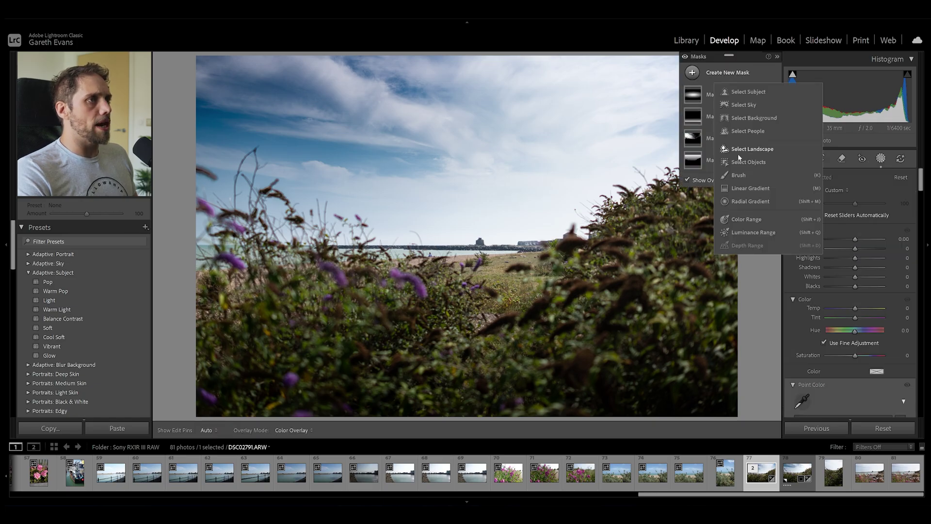
click(752, 188)
drag(655, 104, 336, 387)
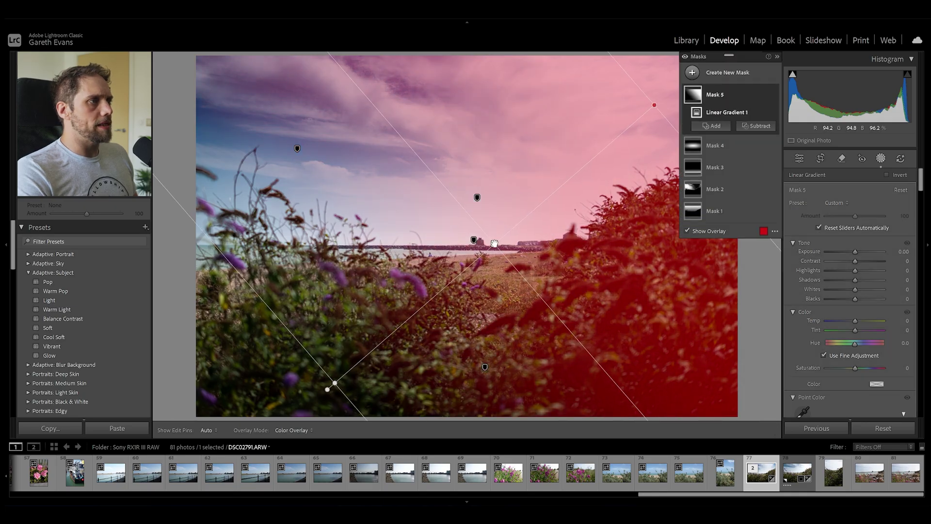
drag(496, 245, 531, 200)
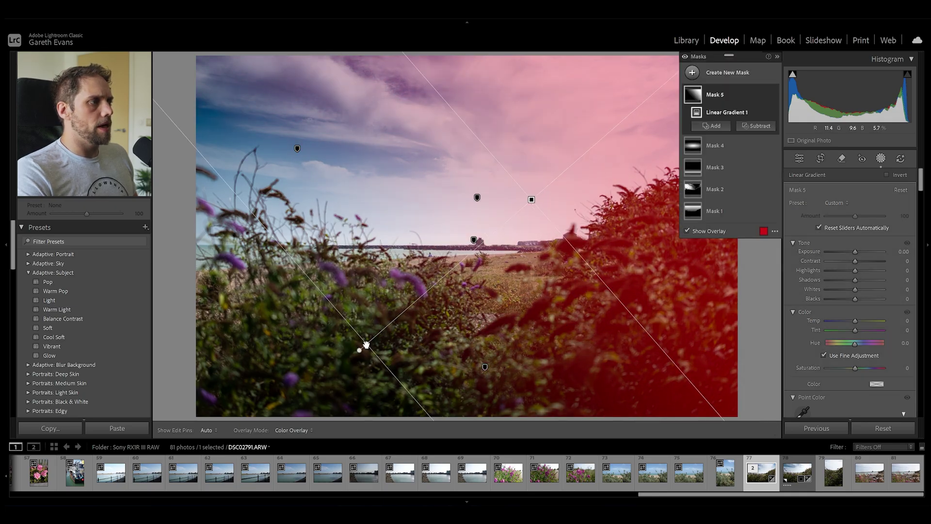
drag(855, 251, 857, 251)
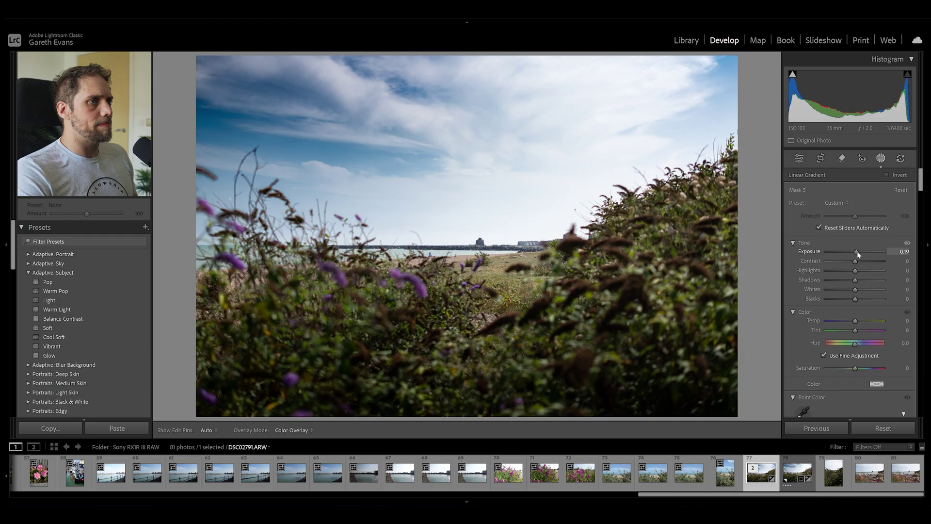
Step: Set the diagonal mask's Dehaze to -6 and Highlights to -12
scroll(838, 291, down, 5)
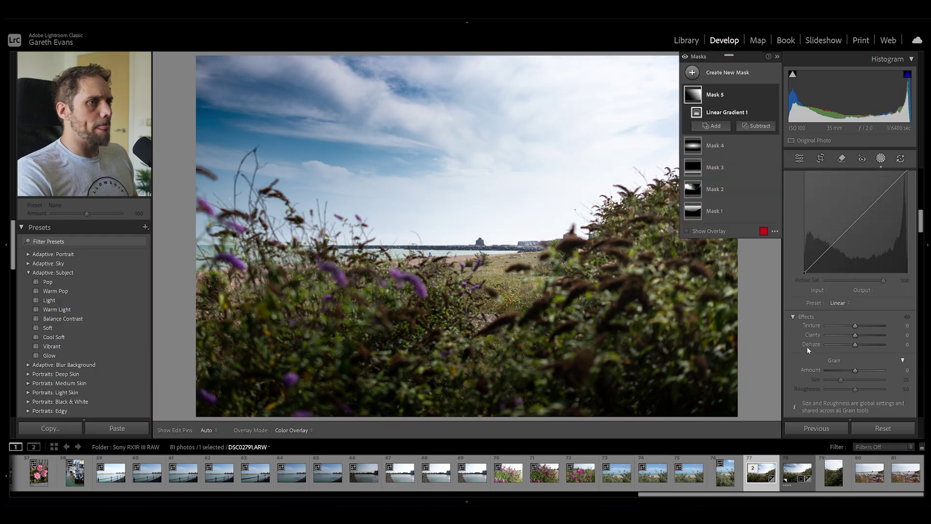
drag(856, 345, 855, 346)
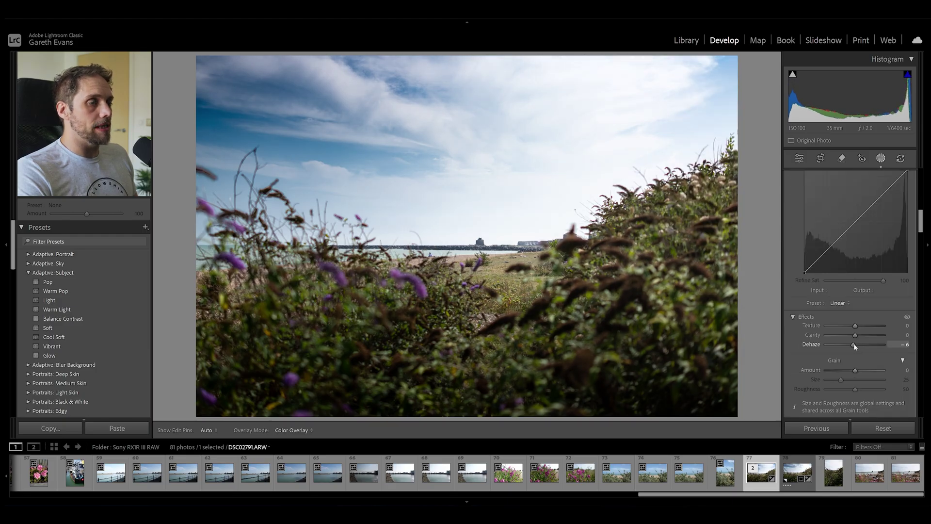
scroll(800, 354, up, 5)
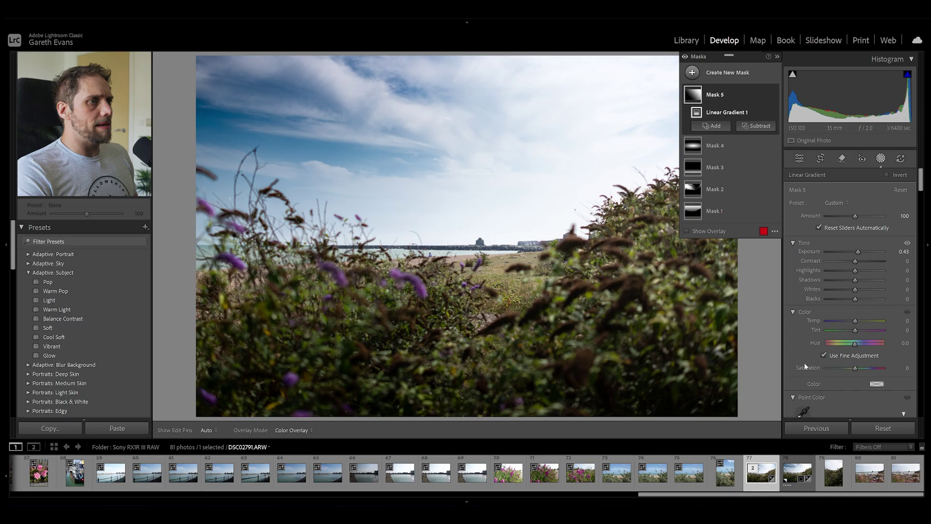
drag(855, 272, 851, 274)
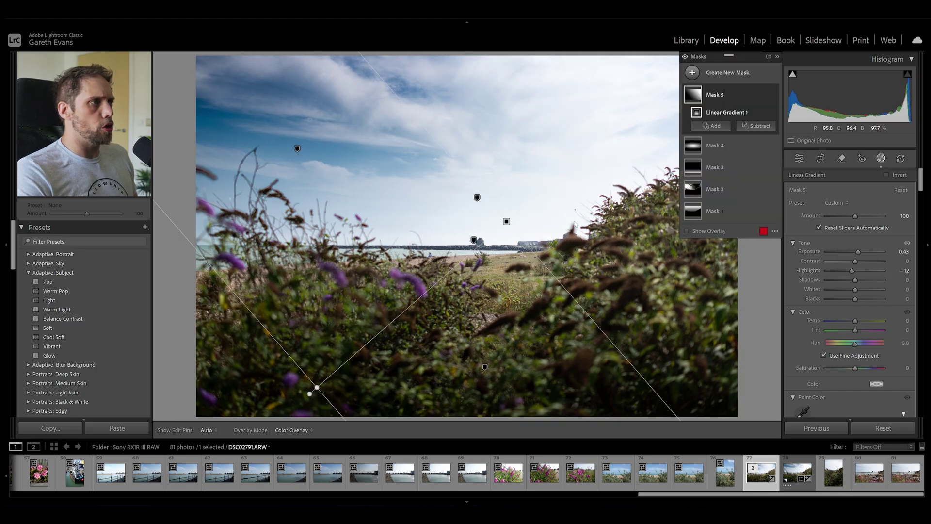
Step: Subtract a linear gradient over the lower-right hedge from Mask 5, then close masking
click(755, 127)
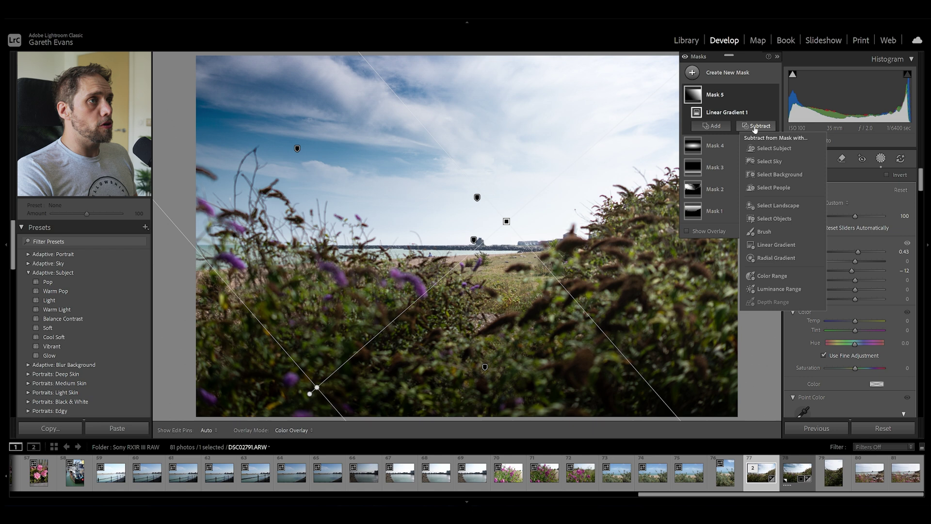
click(776, 244)
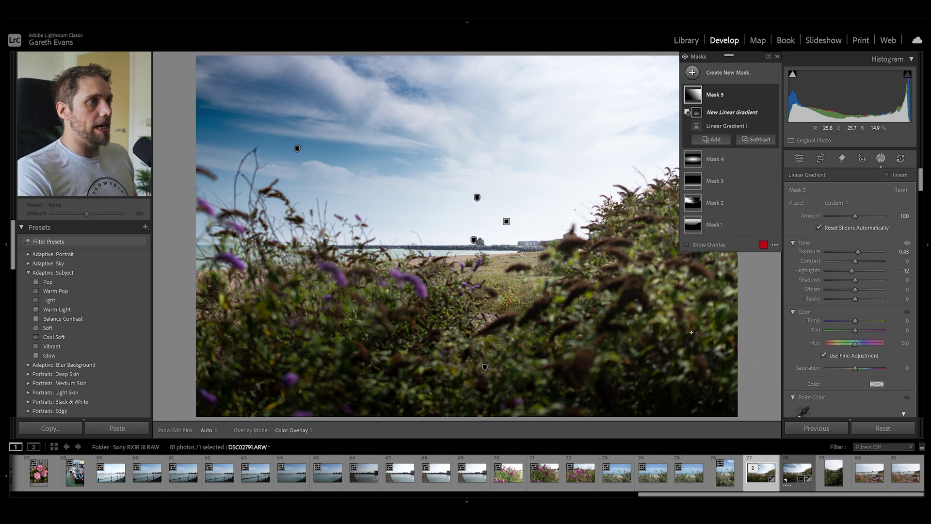
drag(702, 348, 608, 239)
key(o)
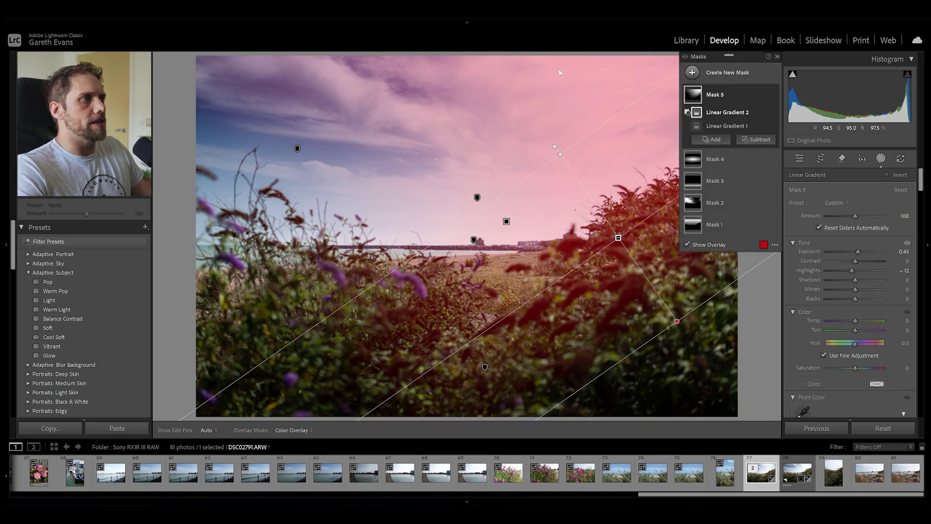
click(777, 56)
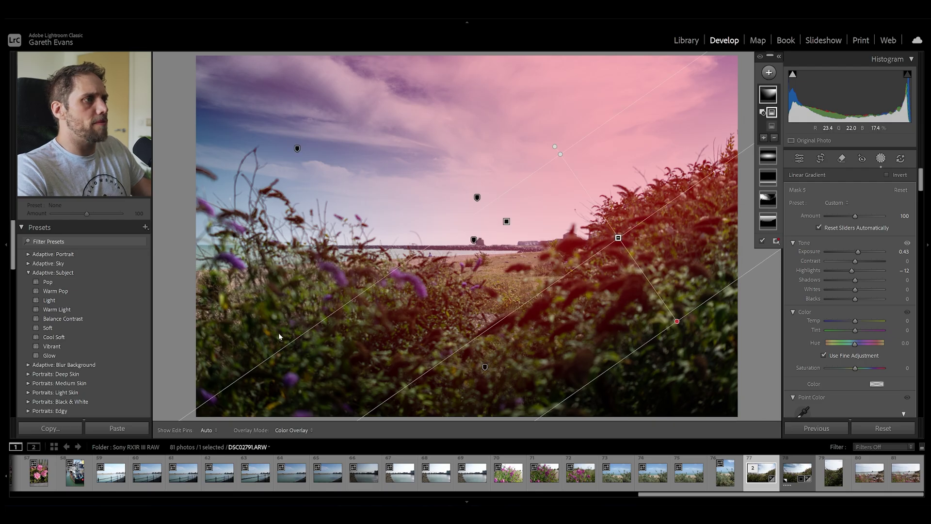
drag(618, 238, 613, 235)
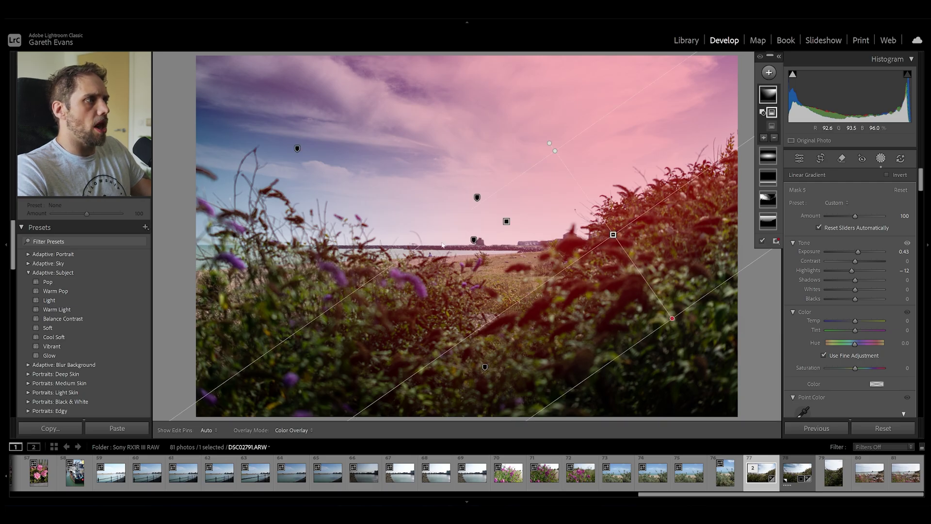
click(799, 158)
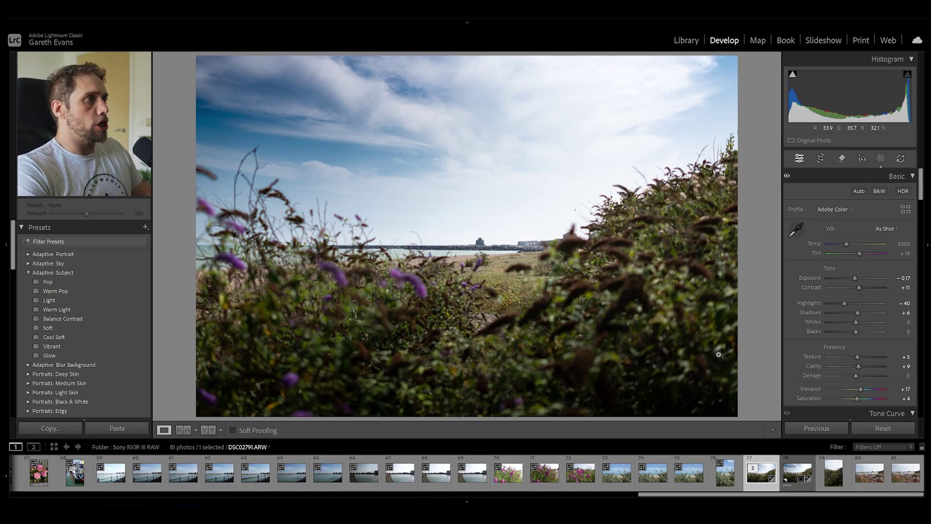
key(backslash)
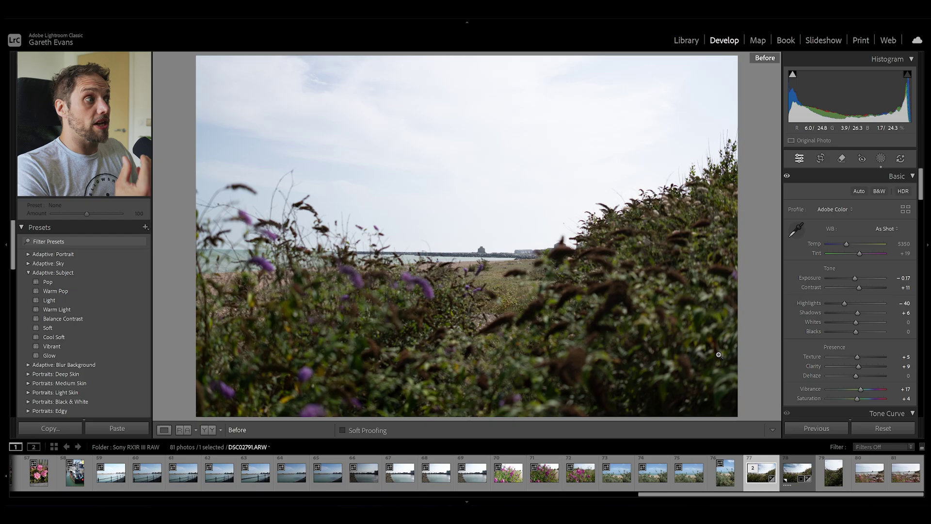
key(backslash)
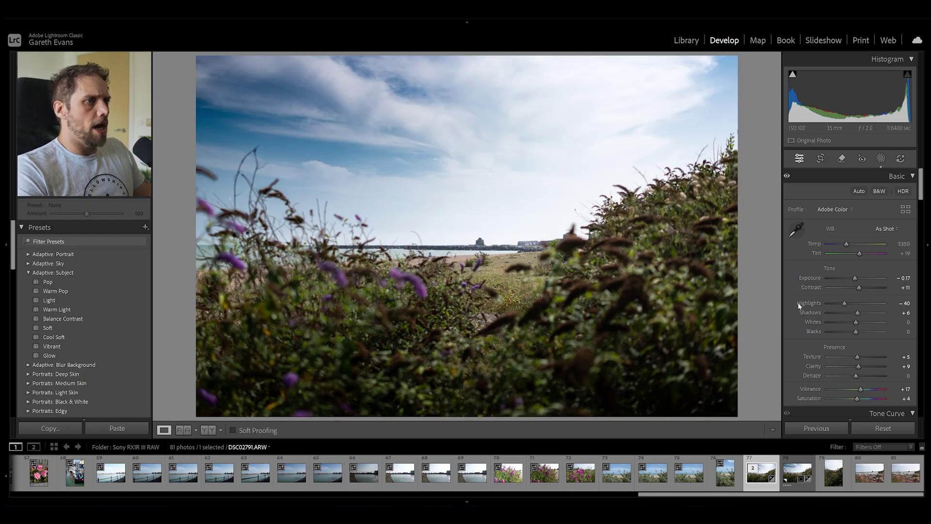
Step: Set HSL hues Orange -20, Yellow -10, Green +16; saturation Blue -12, Green +12; luminance Blue -18
scroll(798, 301, down, 10)
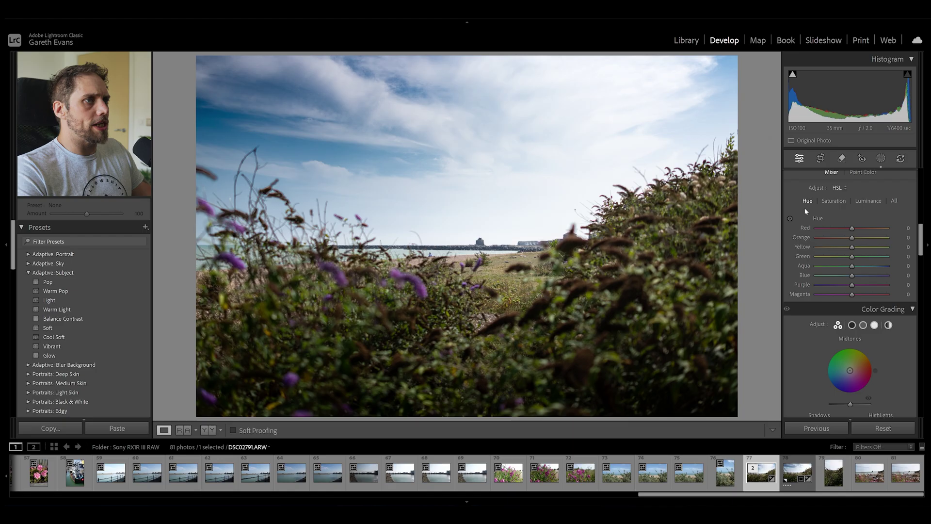
drag(851, 238, 859, 260)
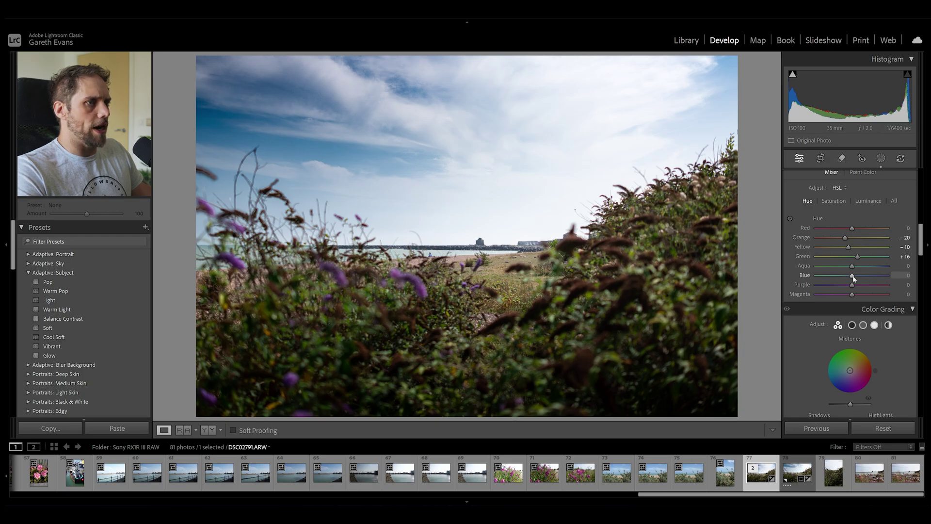
click(832, 200)
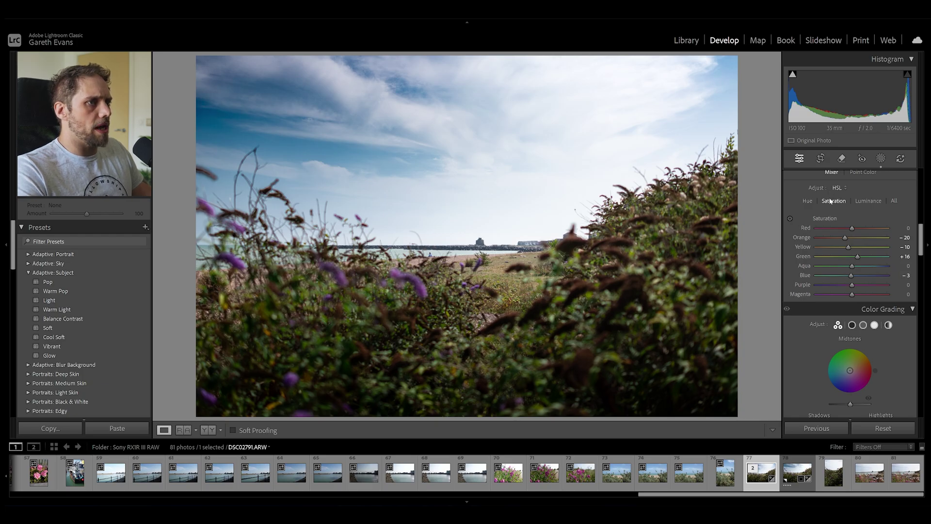
drag(852, 275, 848, 276)
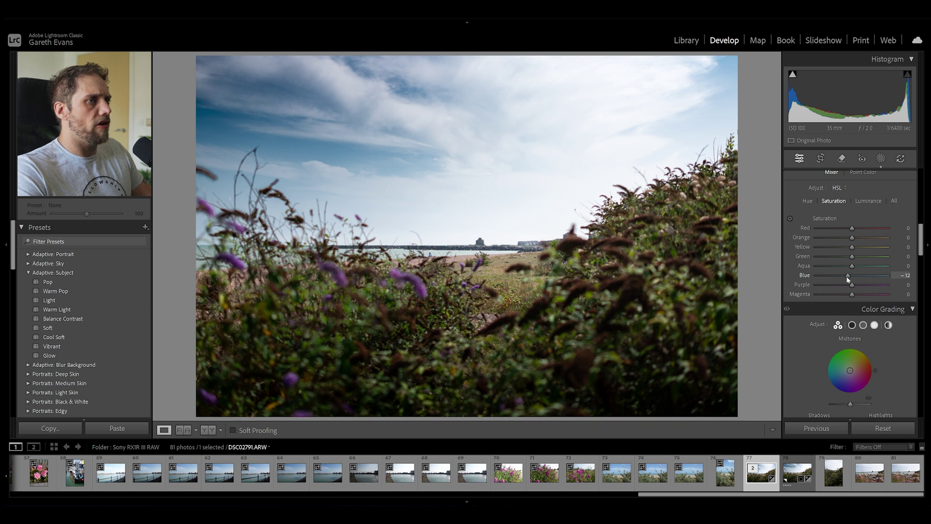
drag(852, 256, 857, 258)
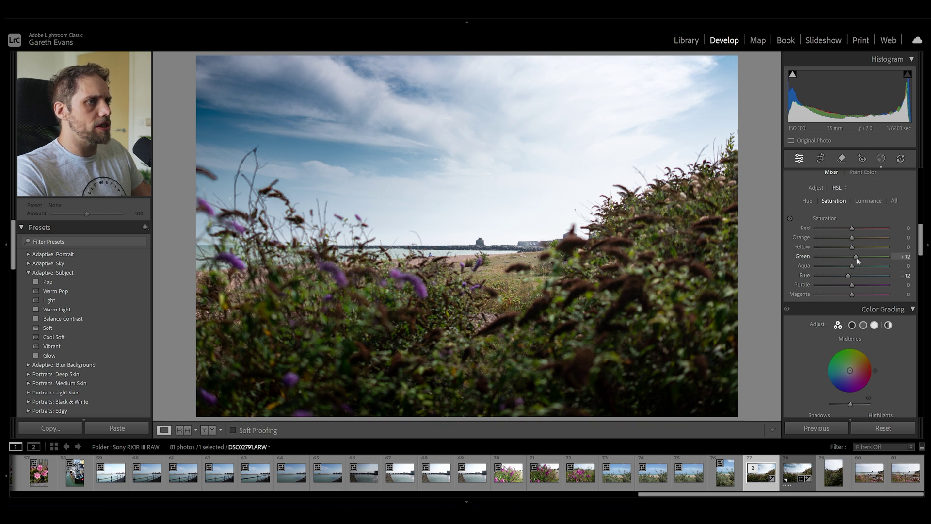
click(868, 201)
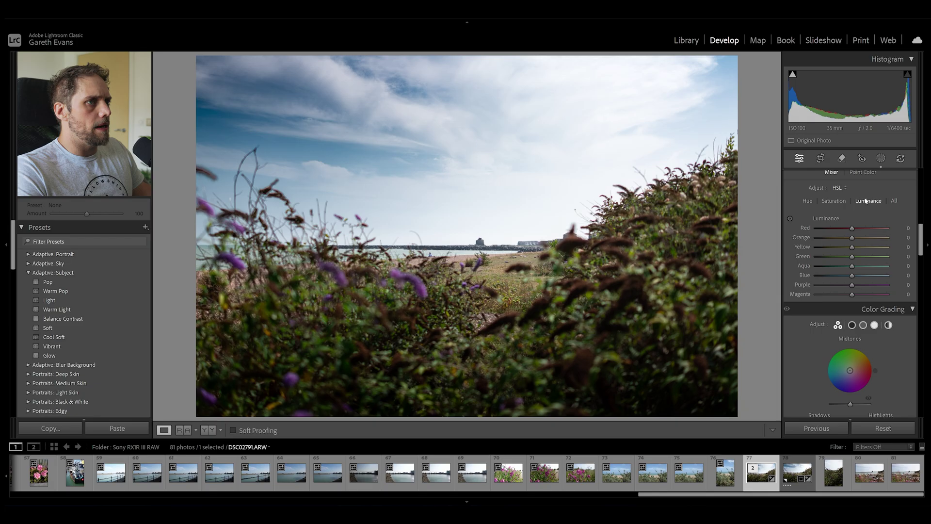
drag(852, 275, 844, 277)
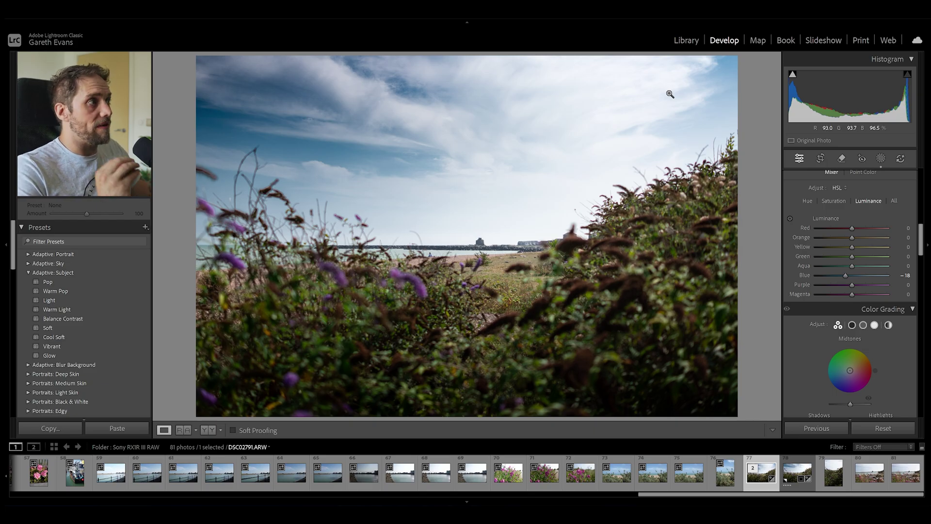
key(backslash)
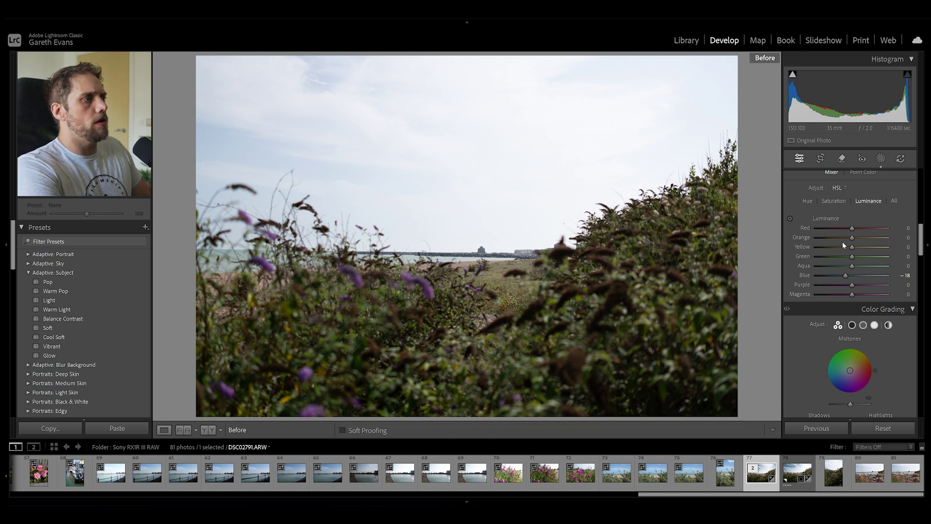
key(backslash)
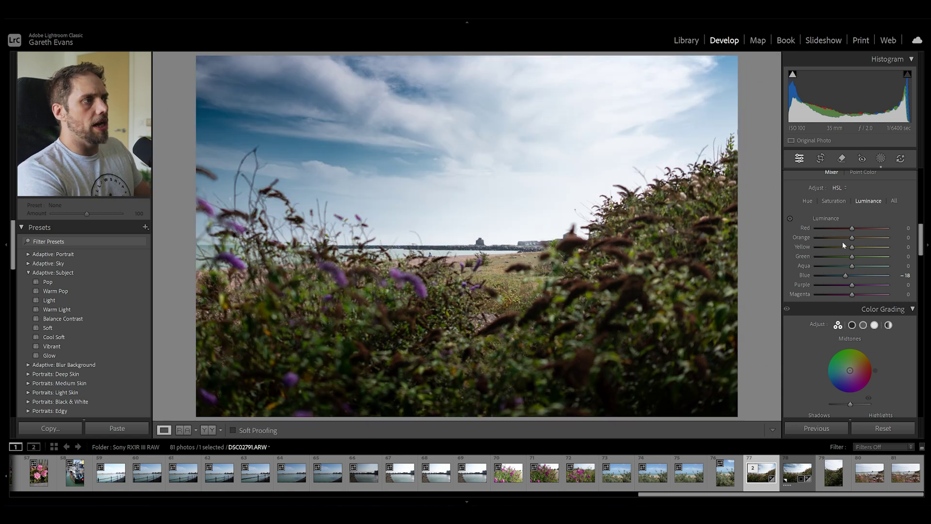